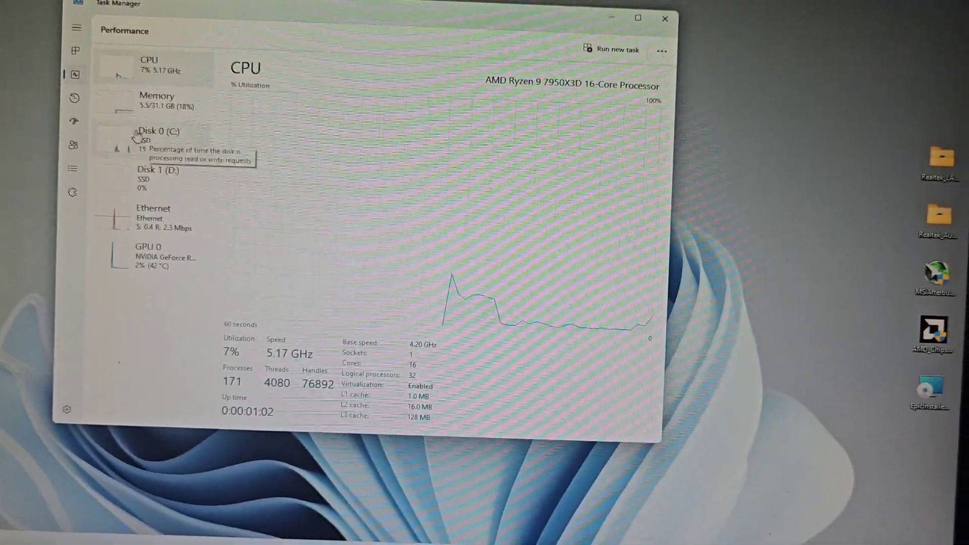
Open the Memory page to show 32 GB DDR5 at 6000 MHz, 2 of 2 slots used.
left_click(160, 101)
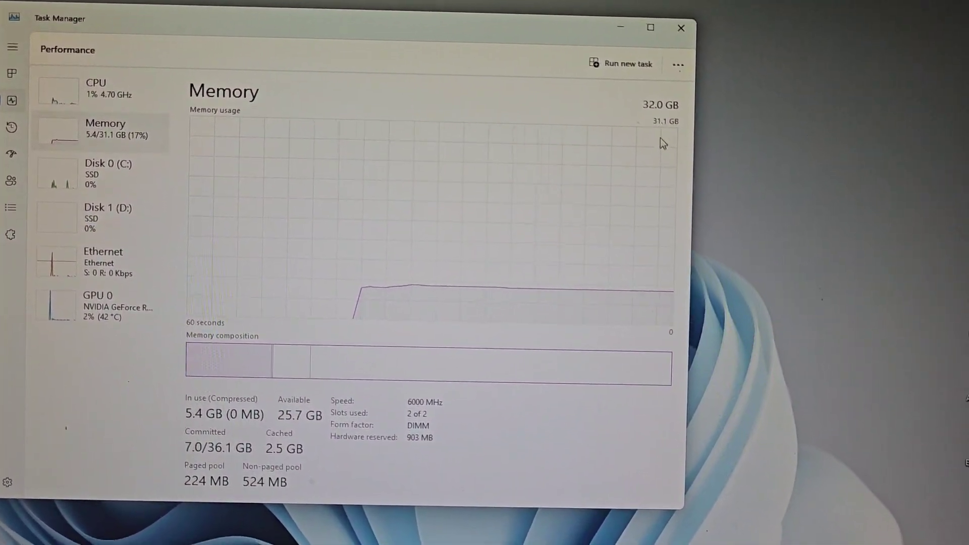
Close Task Manager and restart the PC from the Start menu power options.
key("alt+F4")
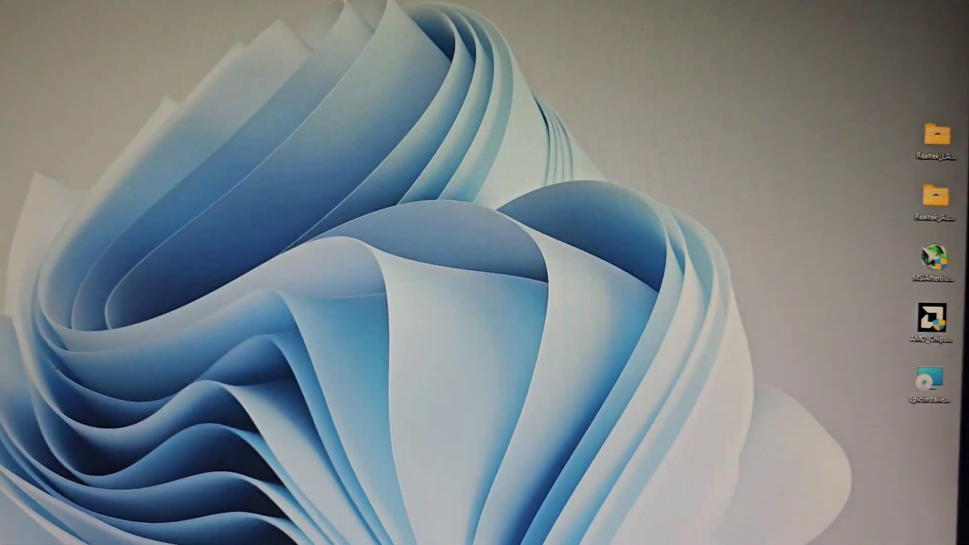
key("super")
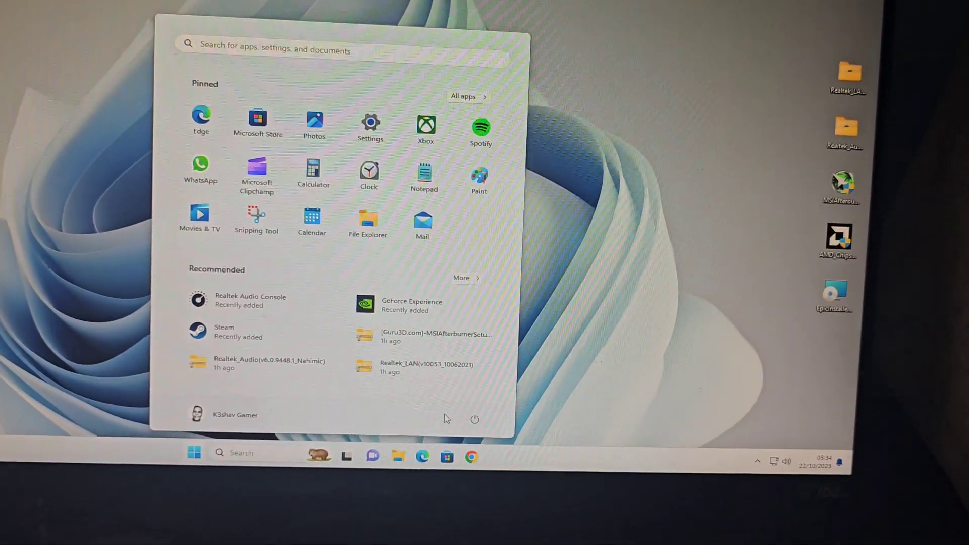
left_click(475, 420)
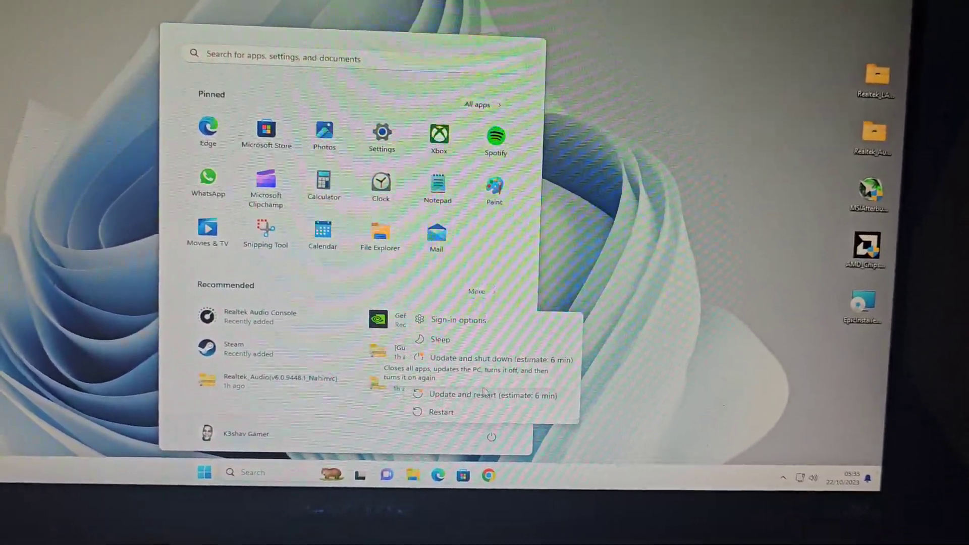
left_click(446, 406)
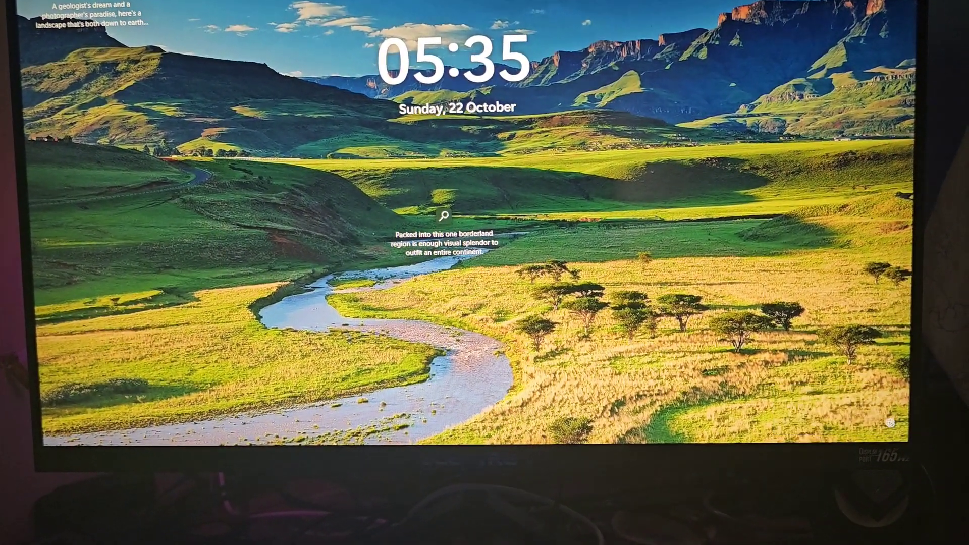
Dismiss the lock screen to reach the PIN sign-in screen.
key("space")
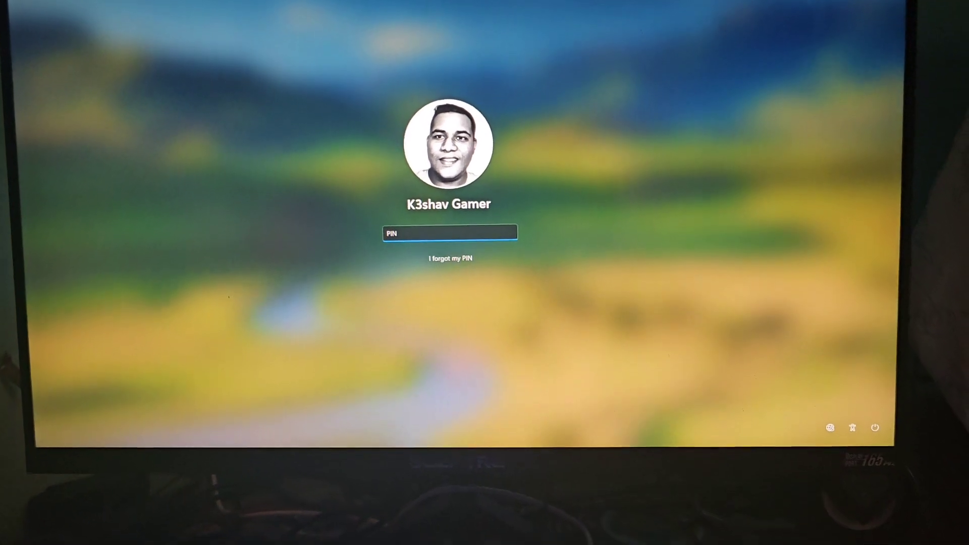
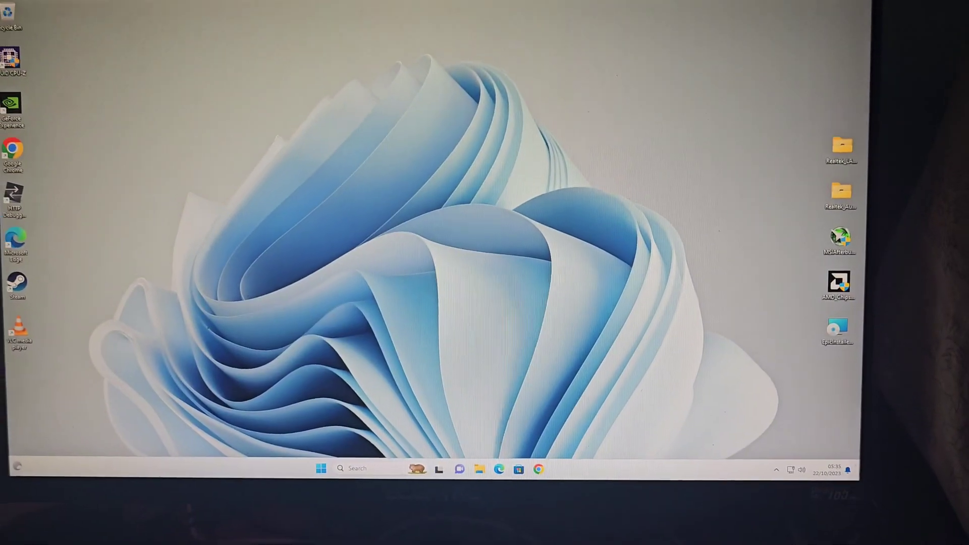